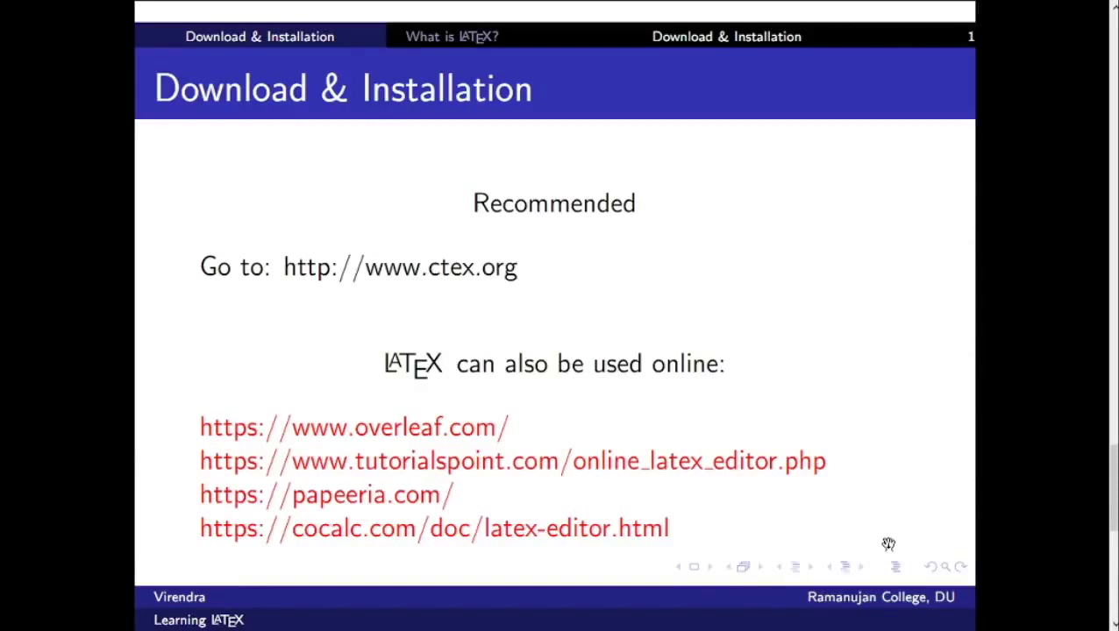
Exit the Foxit Phantom slideshow and bring Chrome's new tab page forward
key(Escape)
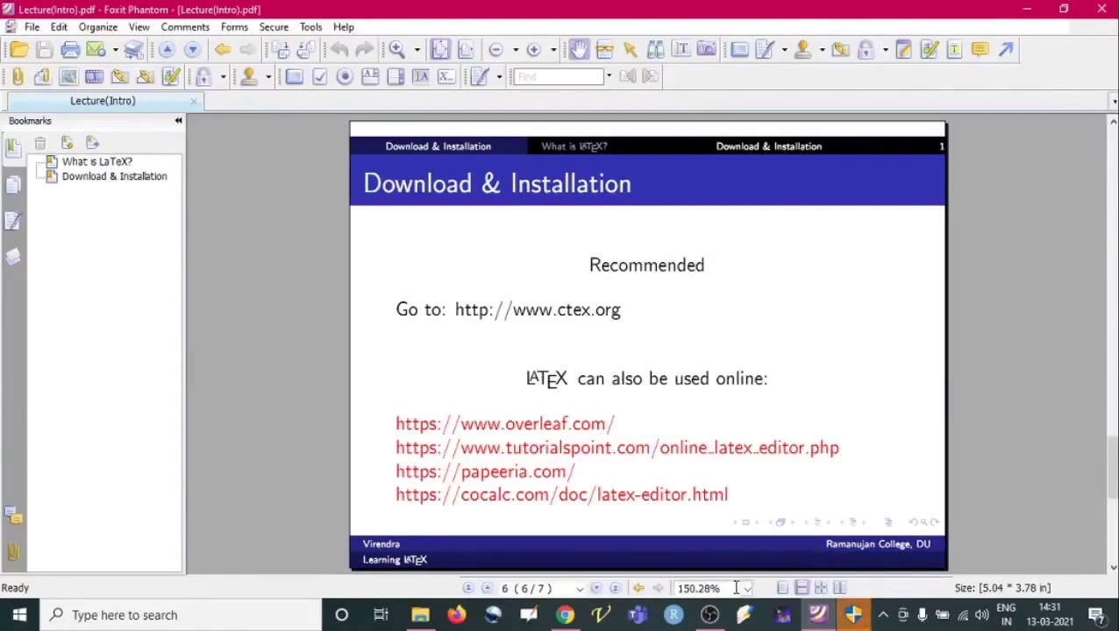
click(565, 615)
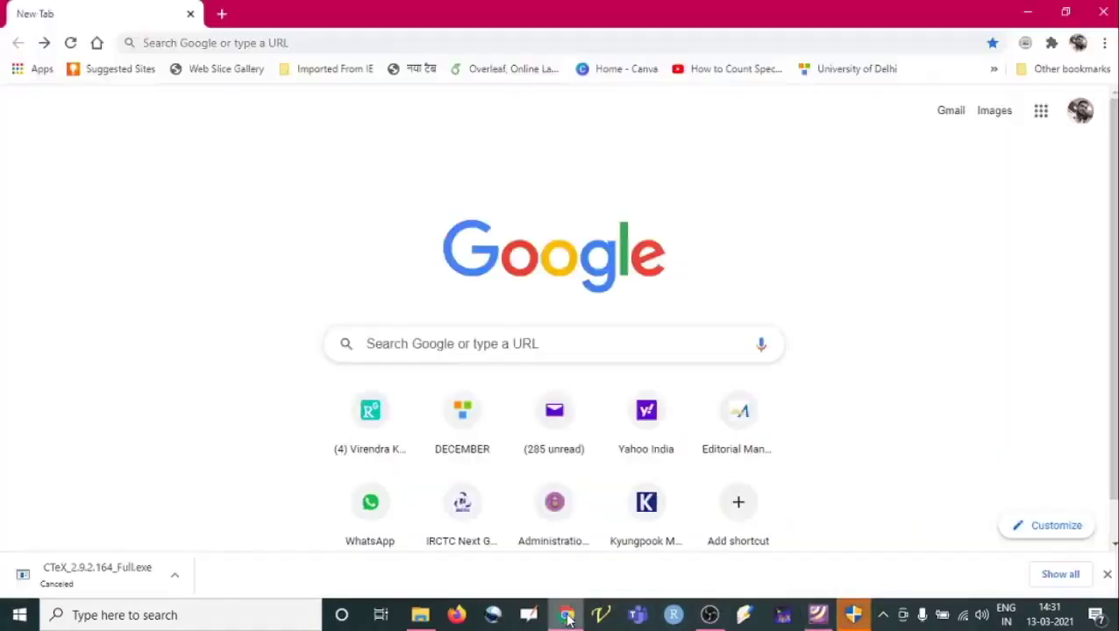
Load ctex.org from the address bar and open its v2.9.2.164 download page
click(423, 40)
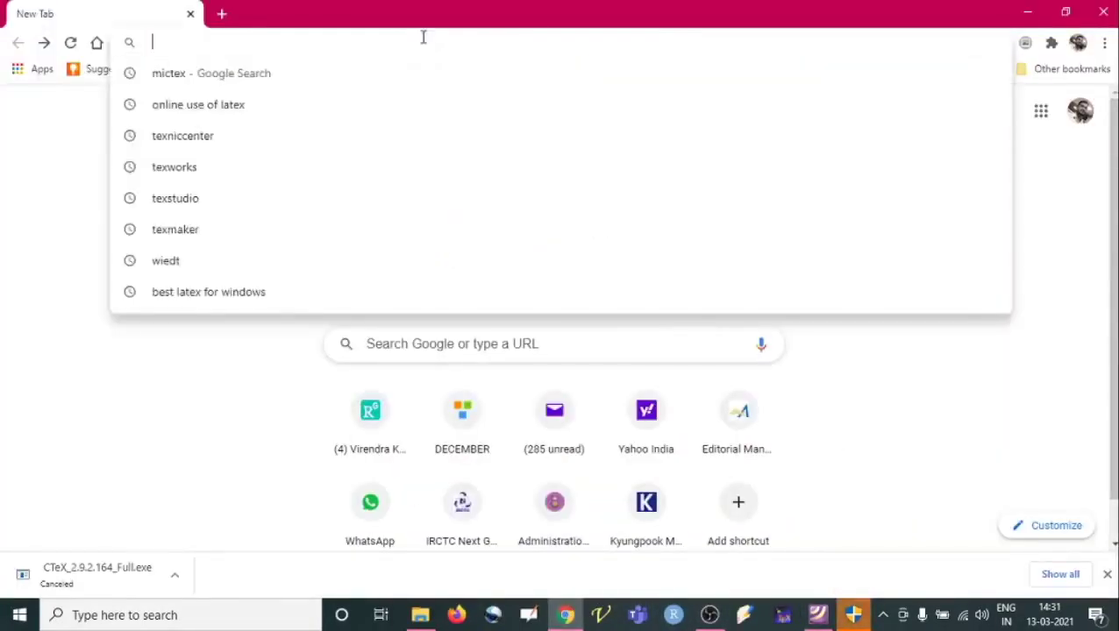
text(ect)
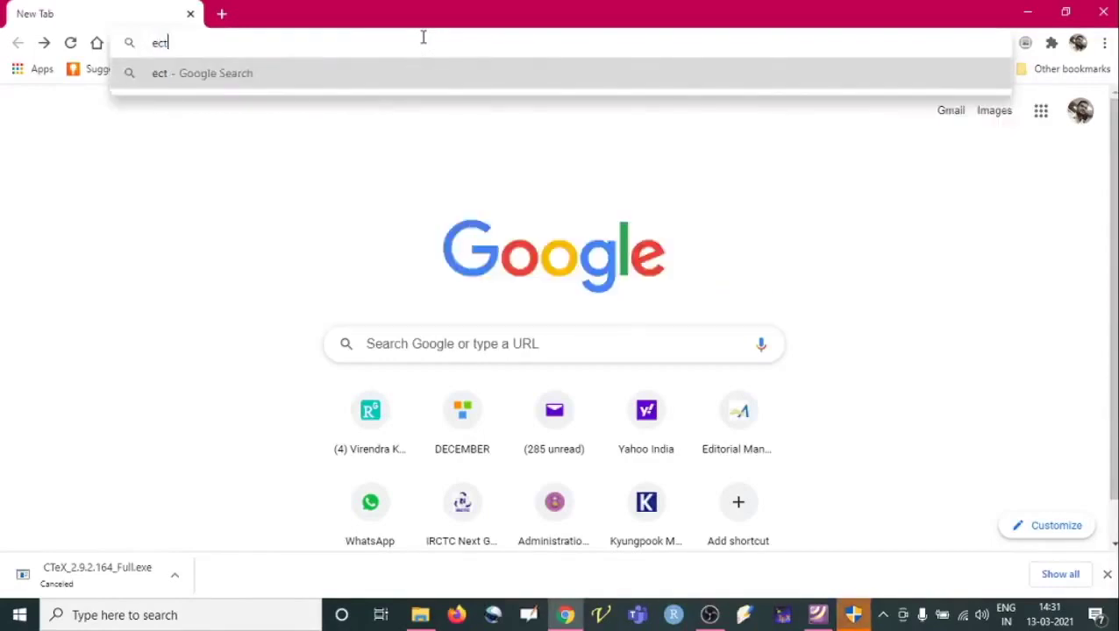
key(BackSpace)
key(BackSpace)
key(BackSpace)
text(ctex.org)
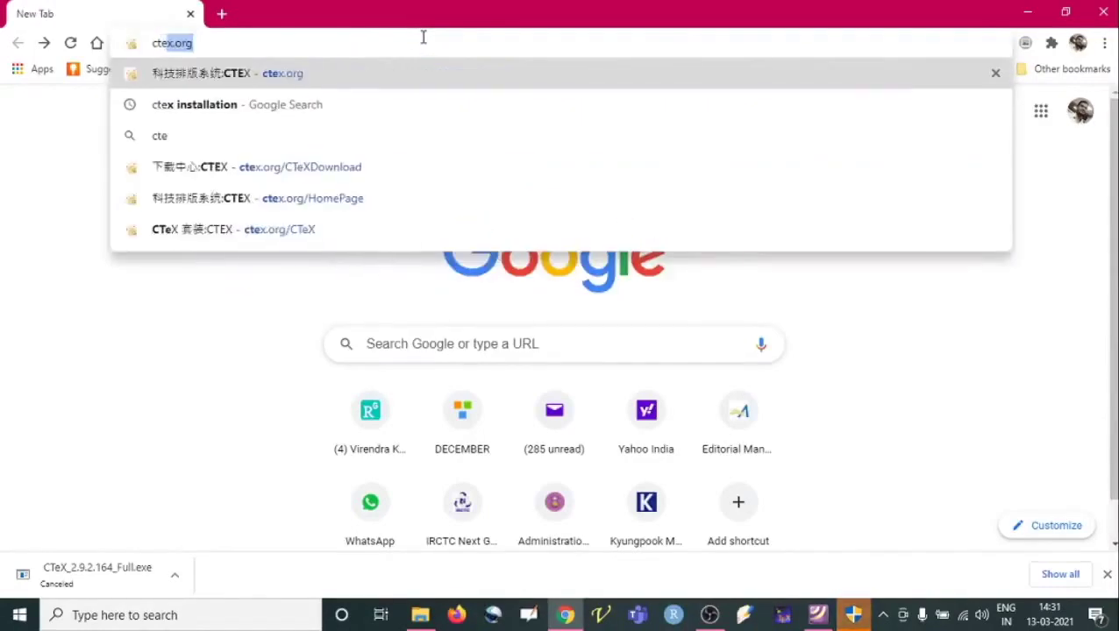
key(Return)
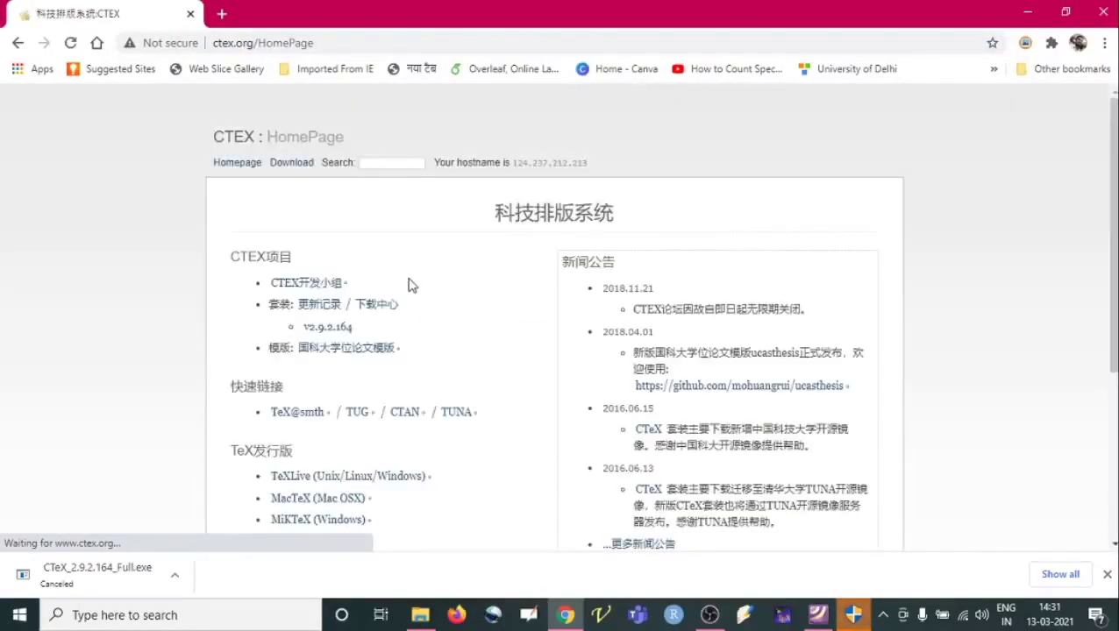
scroll(473, 332, down, 2)
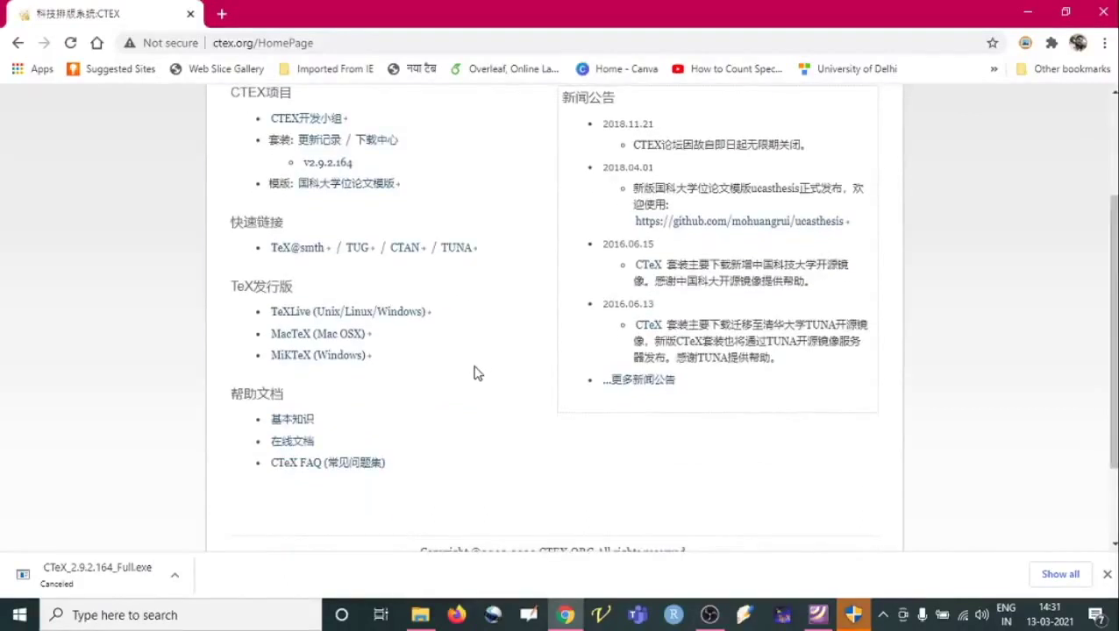
scroll(460, 360, up, 2)
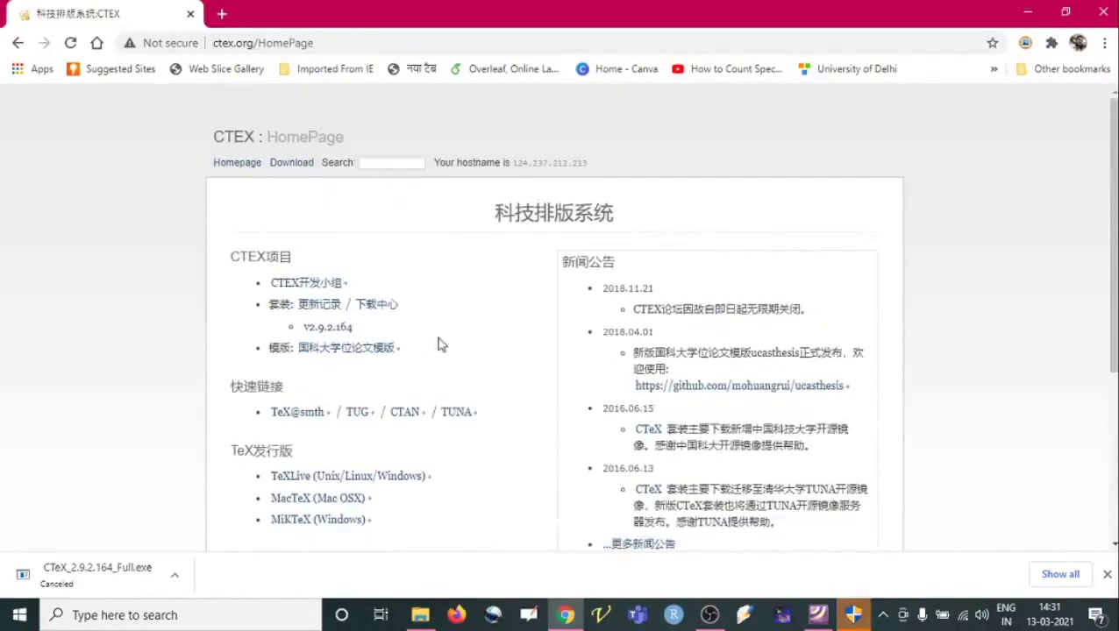
click(325, 337)
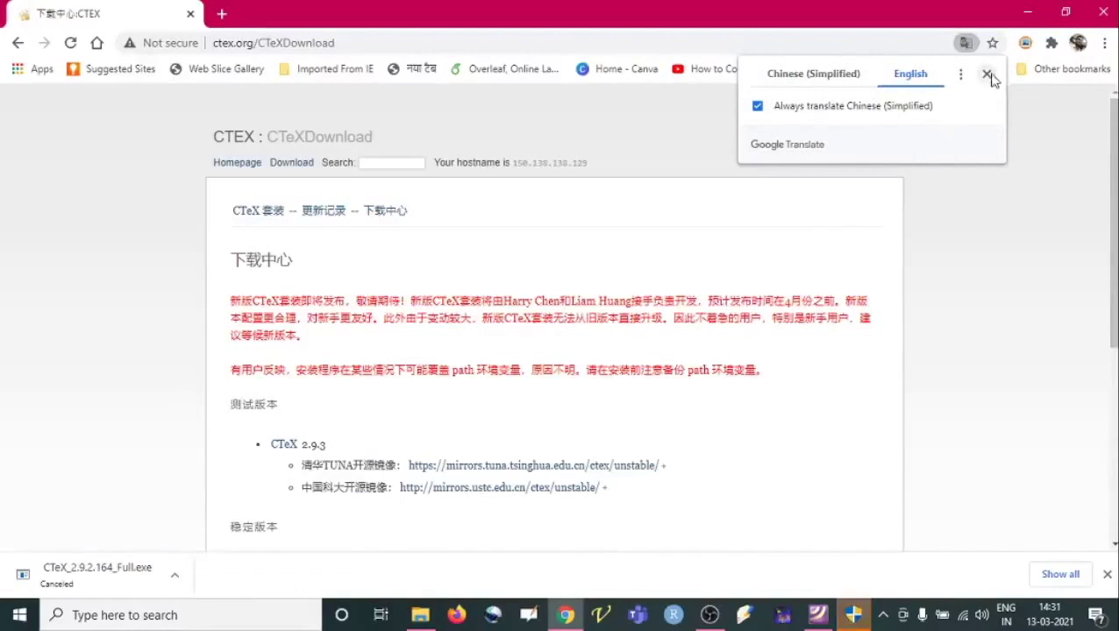
Dismiss the translate prompt and open the Tsinghua TUNA mirror for stable CTeX 2.9.2.164
click(987, 76)
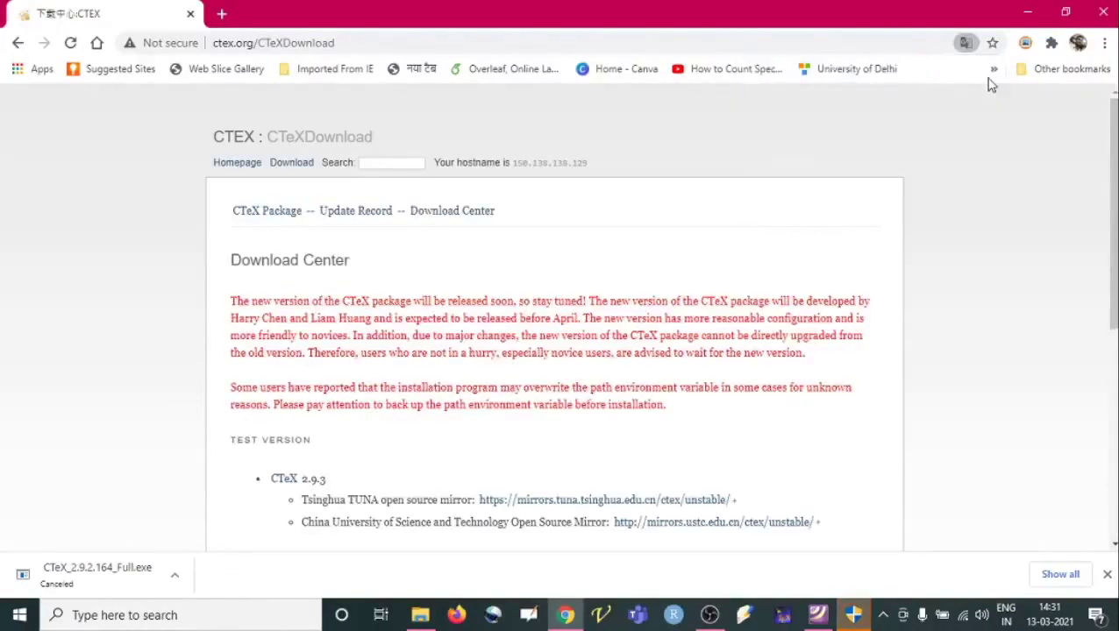
scroll(502, 335, down, 2)
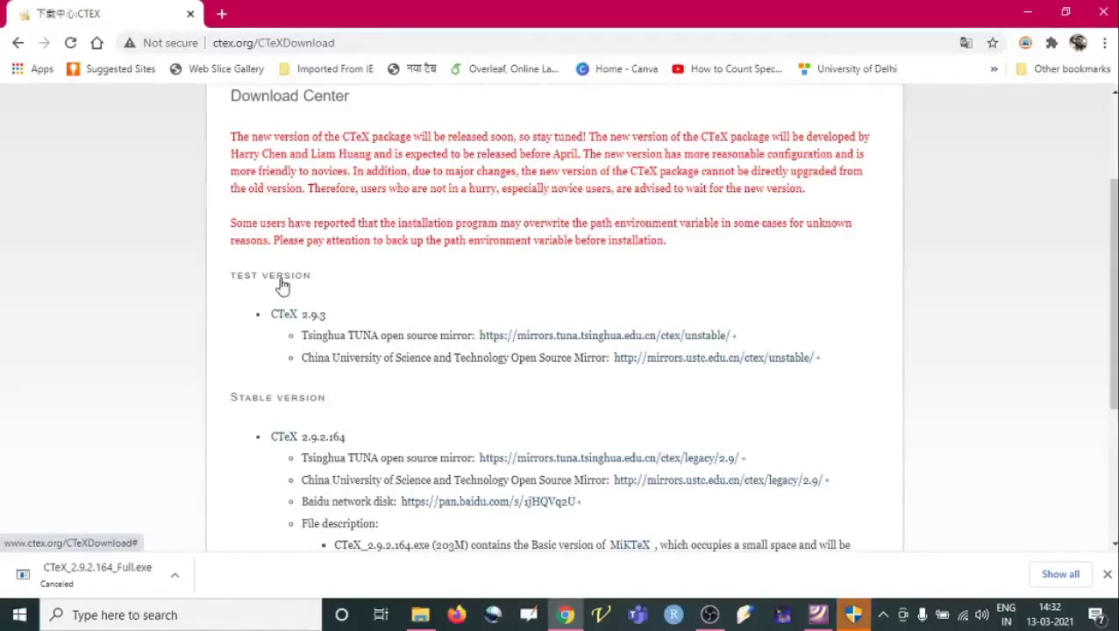
scroll(287, 395, down, 2)
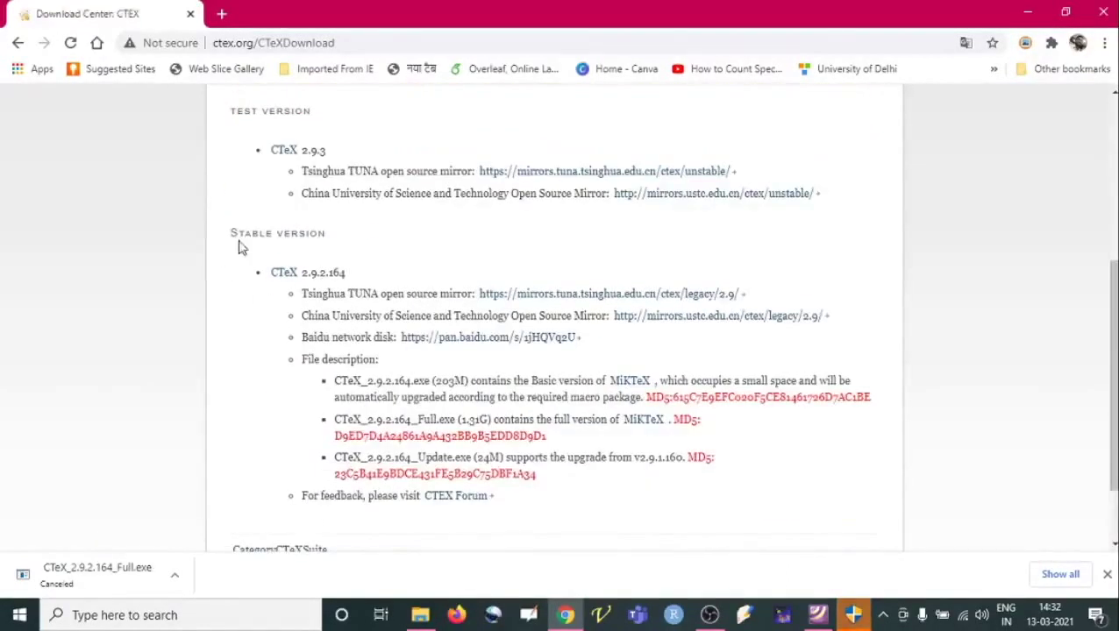
click(619, 299)
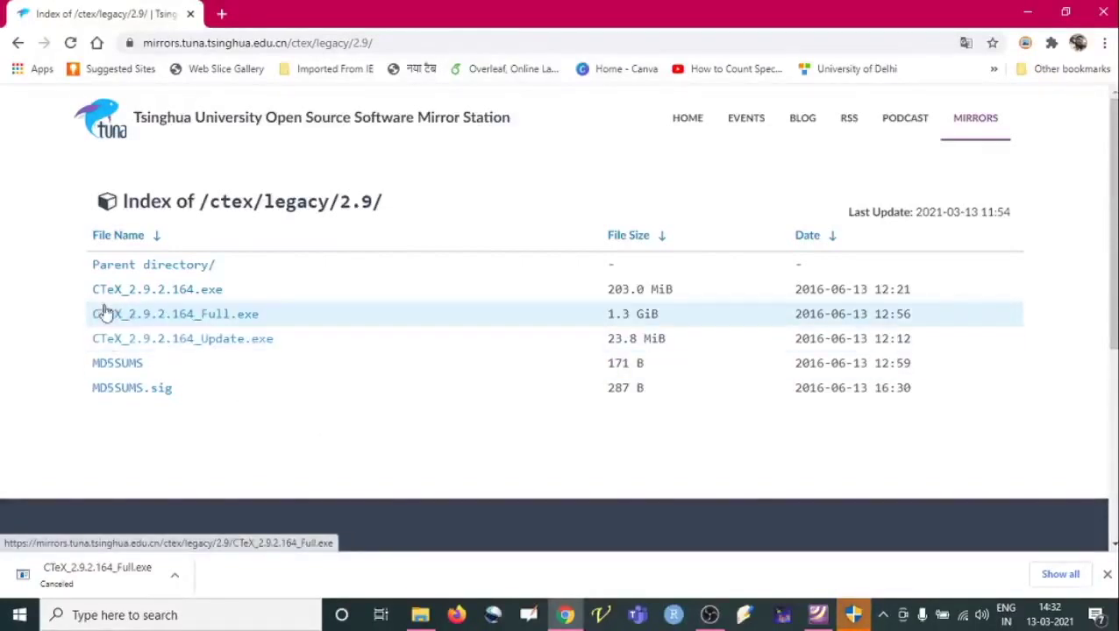
Start downloading CTeX_2.9.2.164_Full.exe, cancel it, then minimize Chrome and the PDF viewer
click(1107, 574)
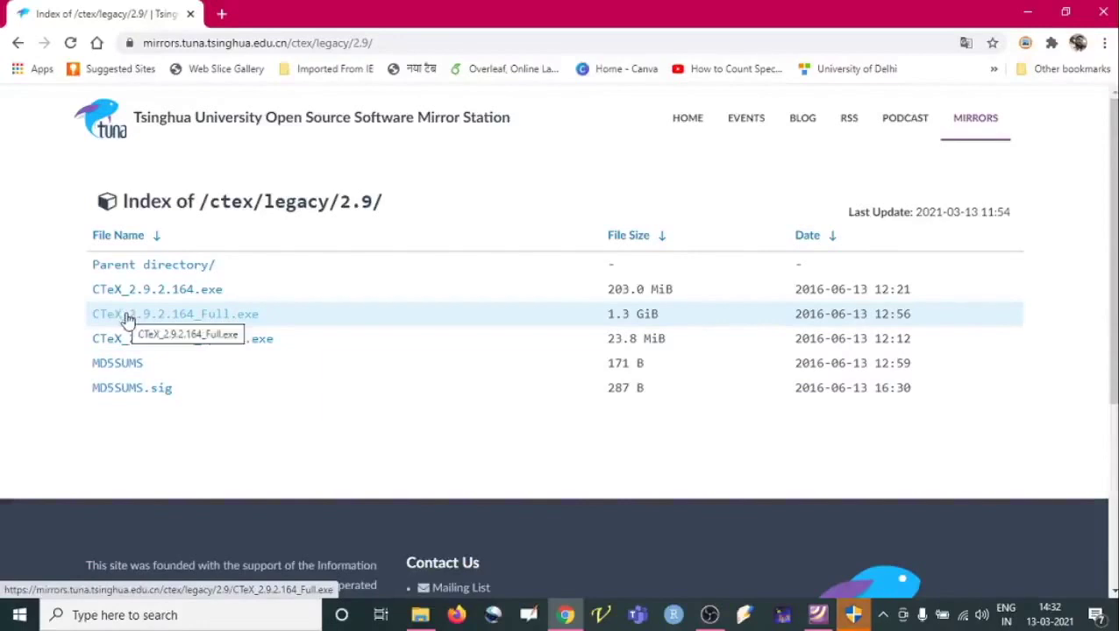
click(193, 317)
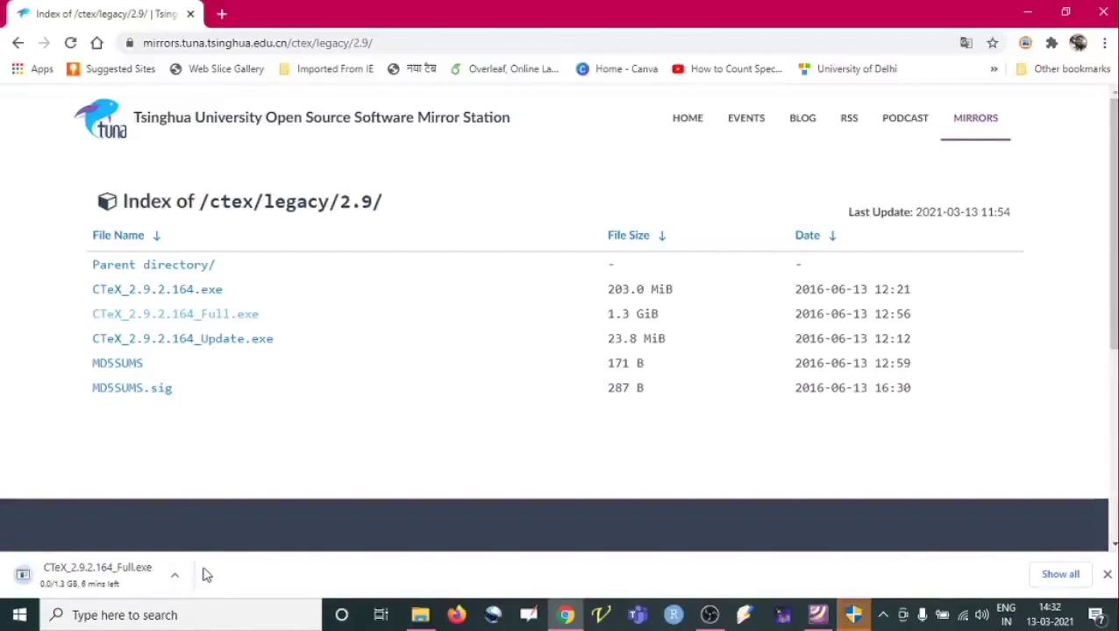
click(174, 576)
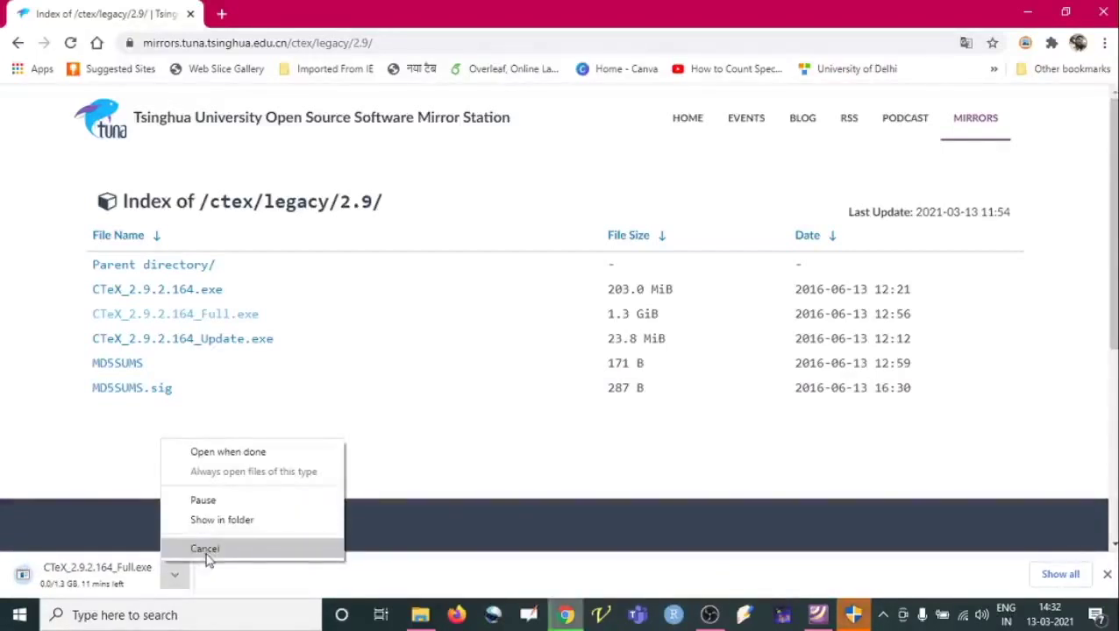
click(207, 550)
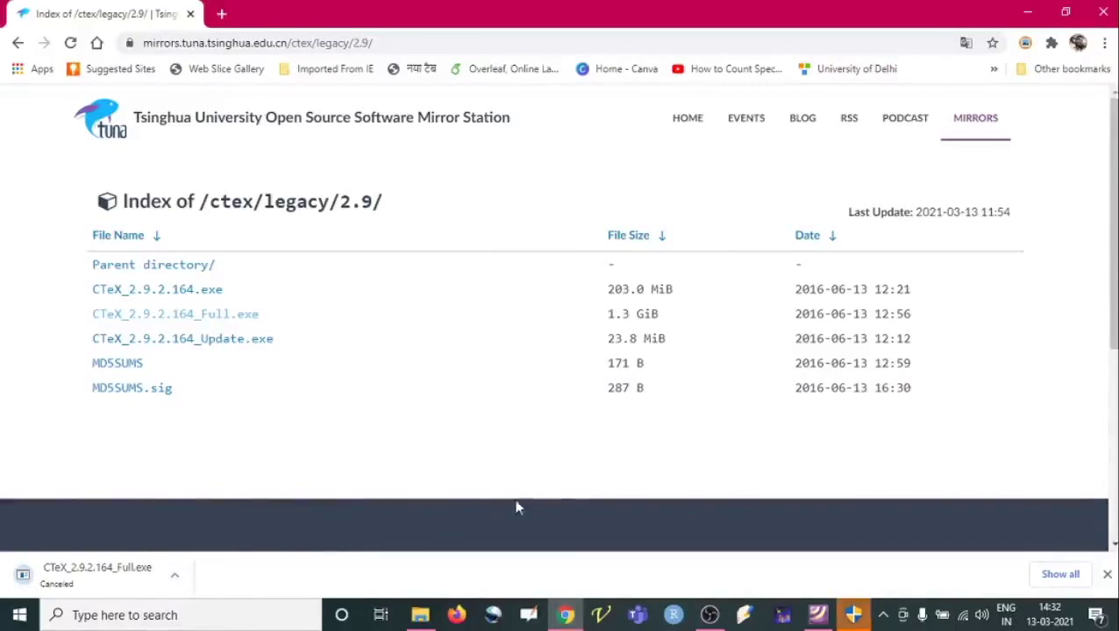
click(1027, 11)
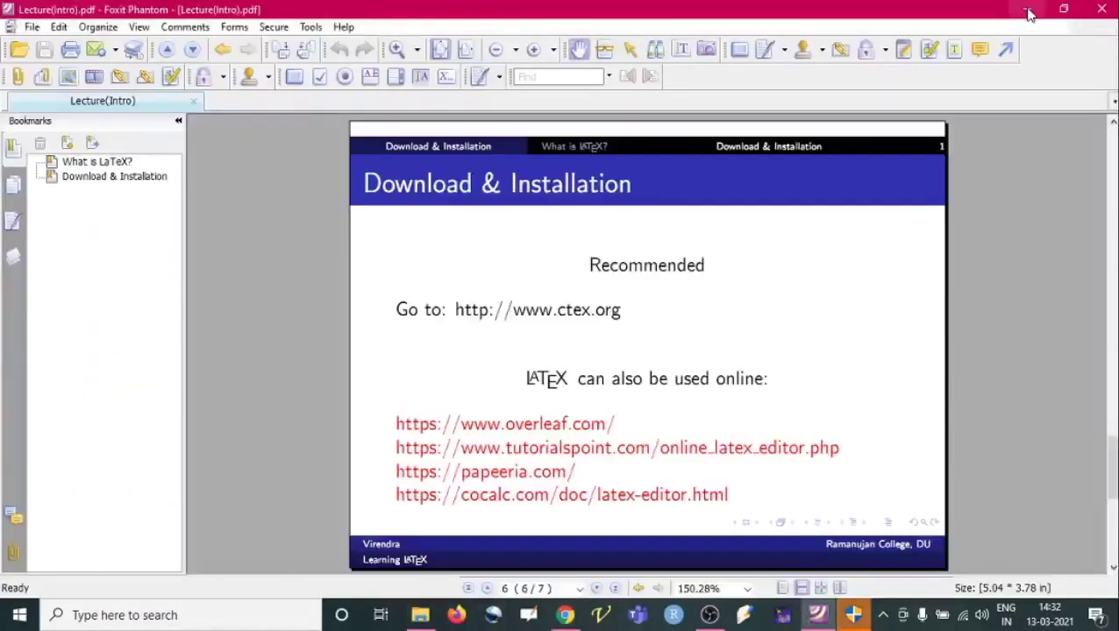
click(1028, 10)
Minimize the last open window and launch the saved CTeX installer from the taskbar
click(1023, 8)
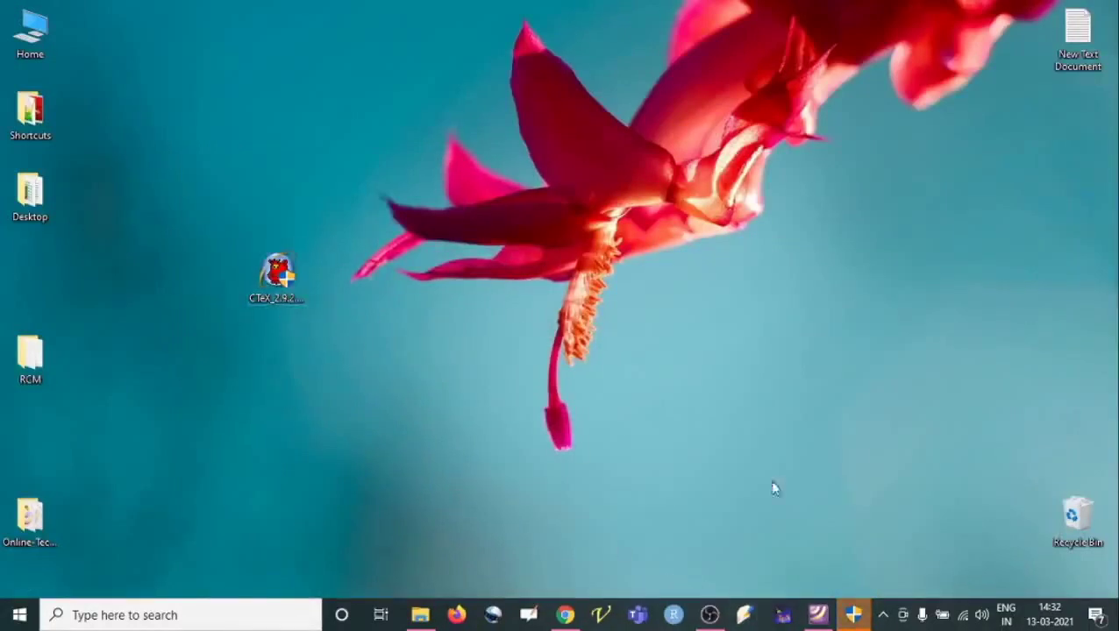
click(851, 613)
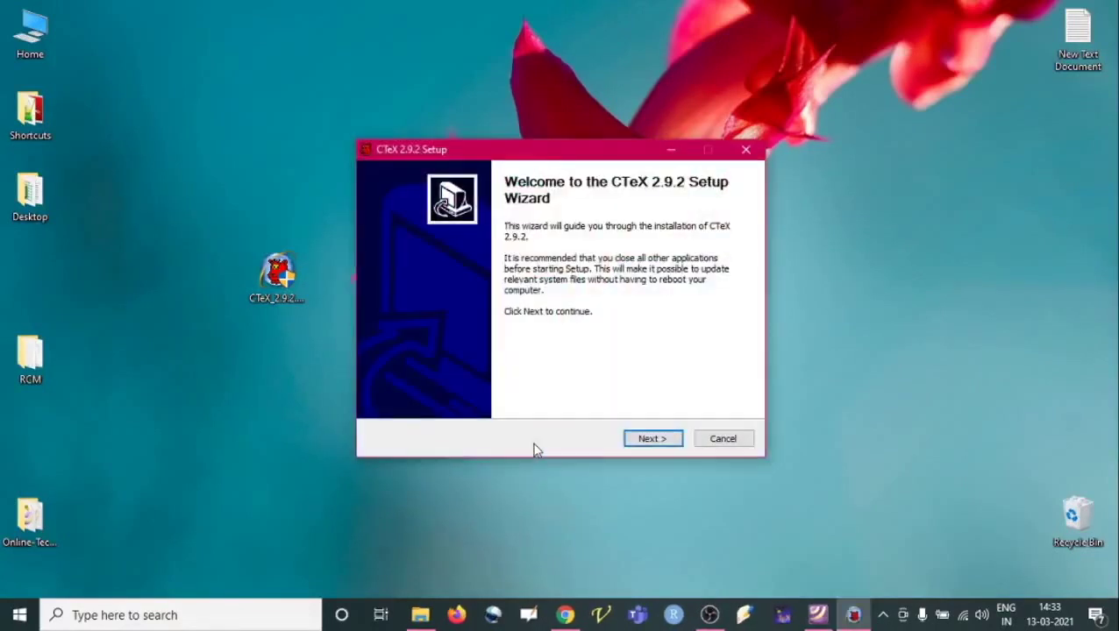
Accept the CTeX license, then deselect MiKTeX, CTeX Addons, Ghostscript and GSview
click(646, 442)
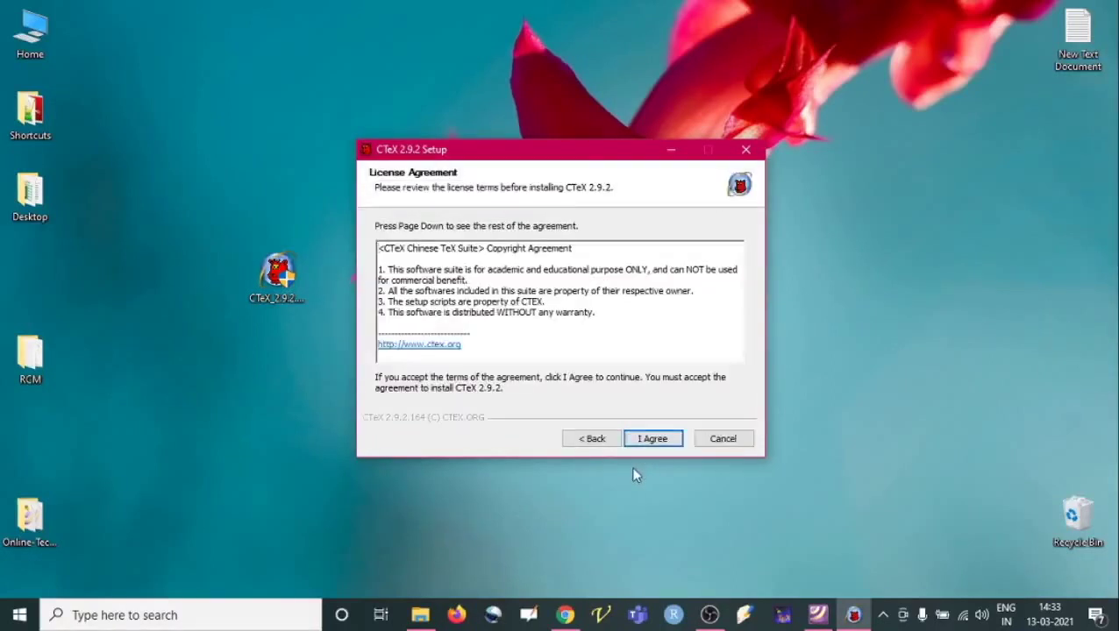
click(646, 443)
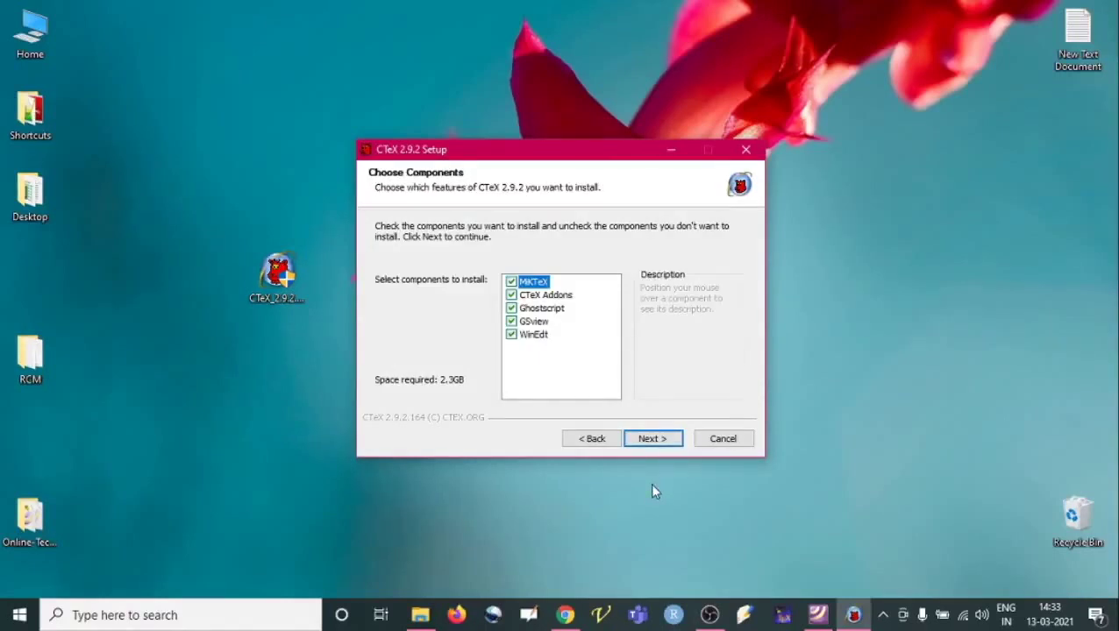
mouse_move(554, 301)
mouse_move(513, 288)
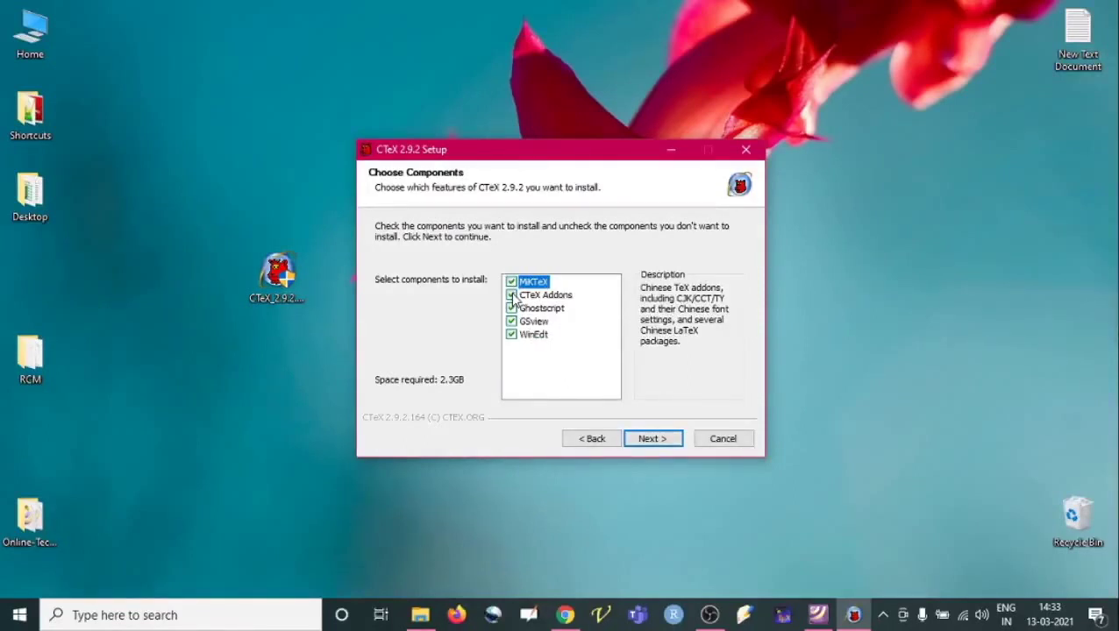
click(511, 281)
click(511, 295)
click(513, 309)
click(512, 321)
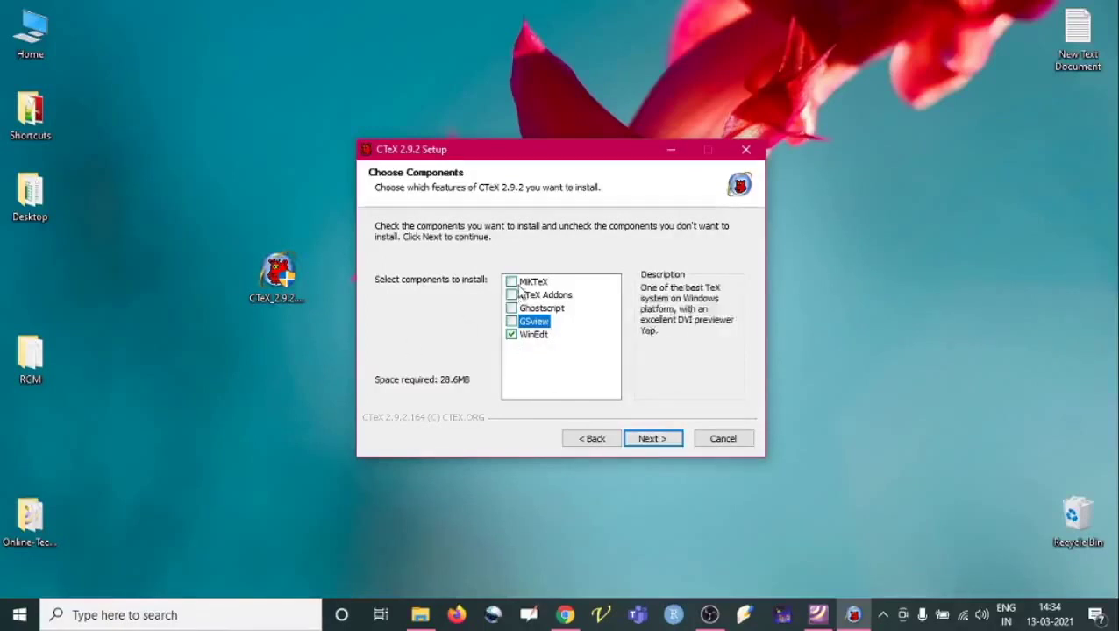
Reselect all four components (2.3GB total) and advance to the install location page
click(512, 281)
click(512, 296)
click(511, 309)
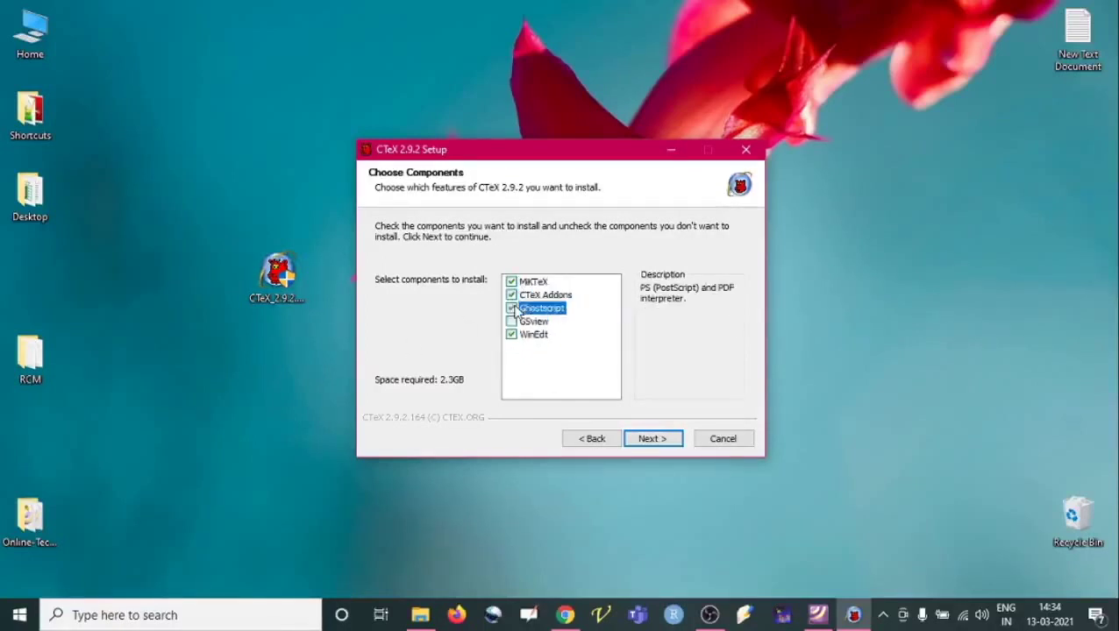
click(511, 321)
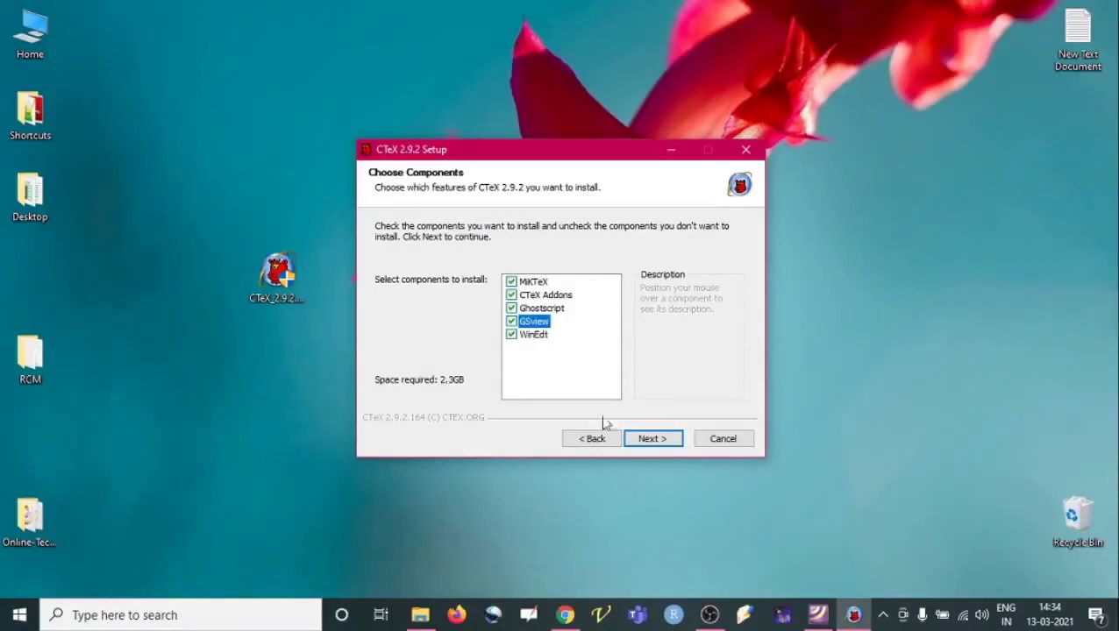
click(662, 440)
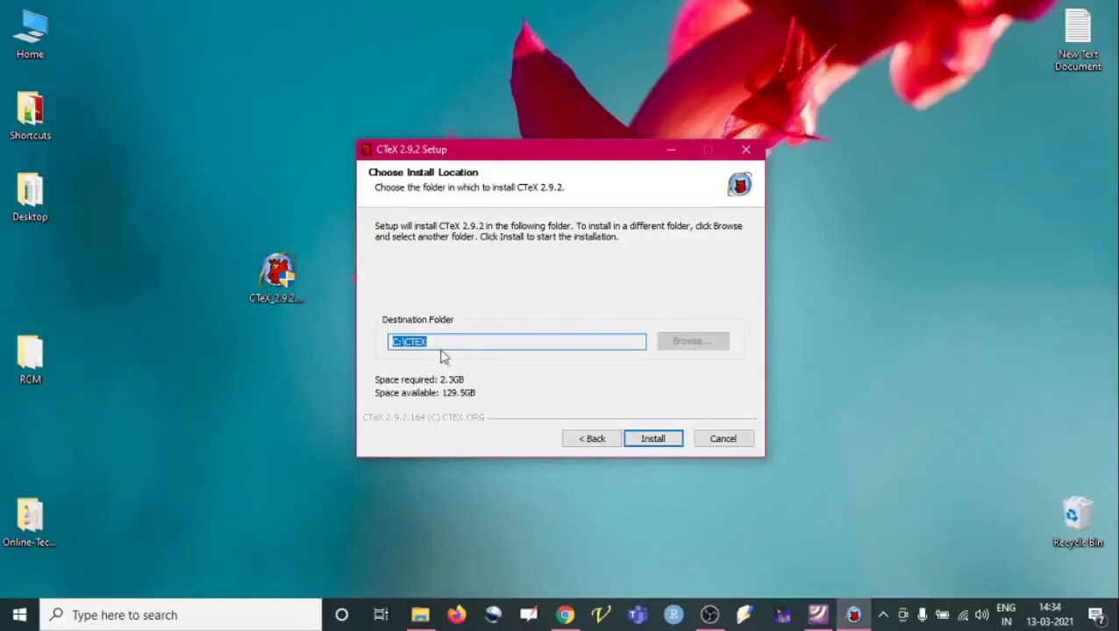
Leave the C:\CTEX destination page, cancel CTeX setup and confirm quitting with Yes
click(595, 342)
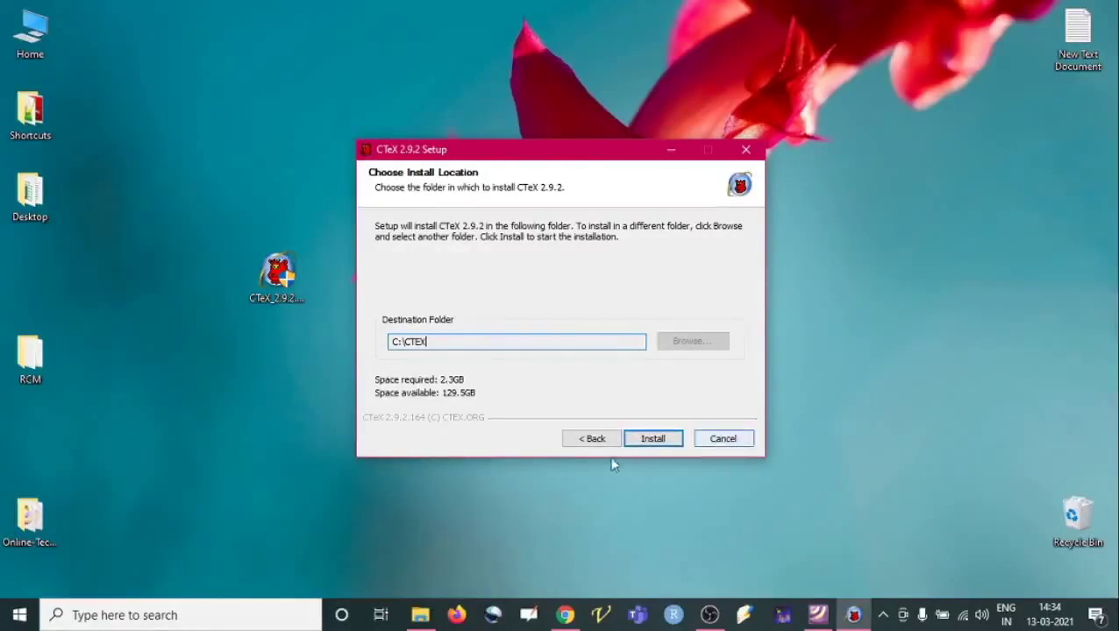
click(592, 441)
click(720, 441)
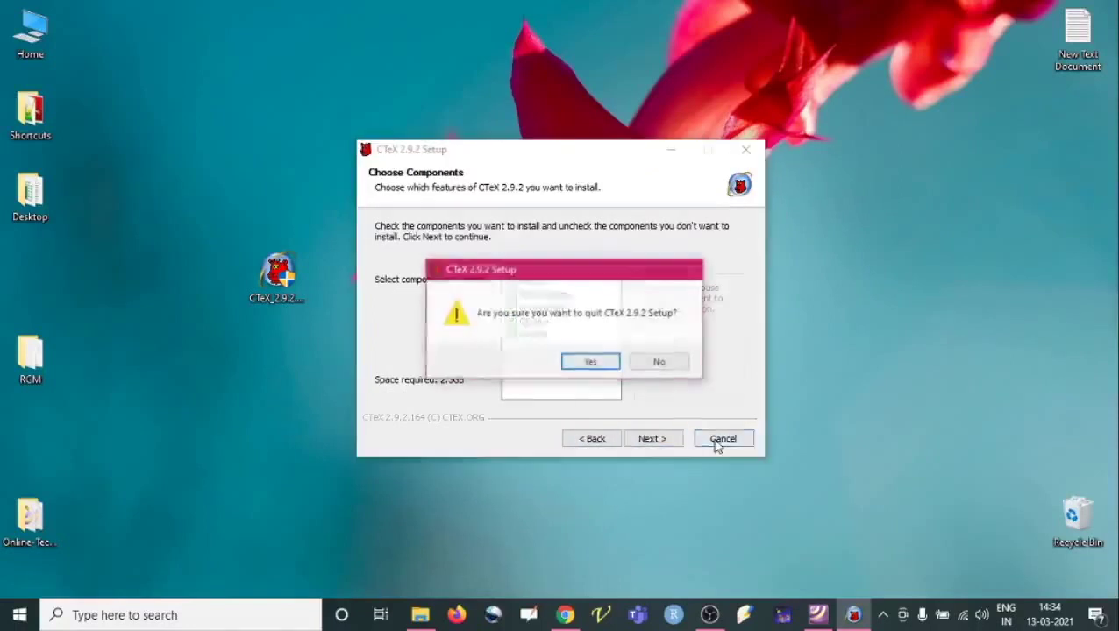
click(592, 363)
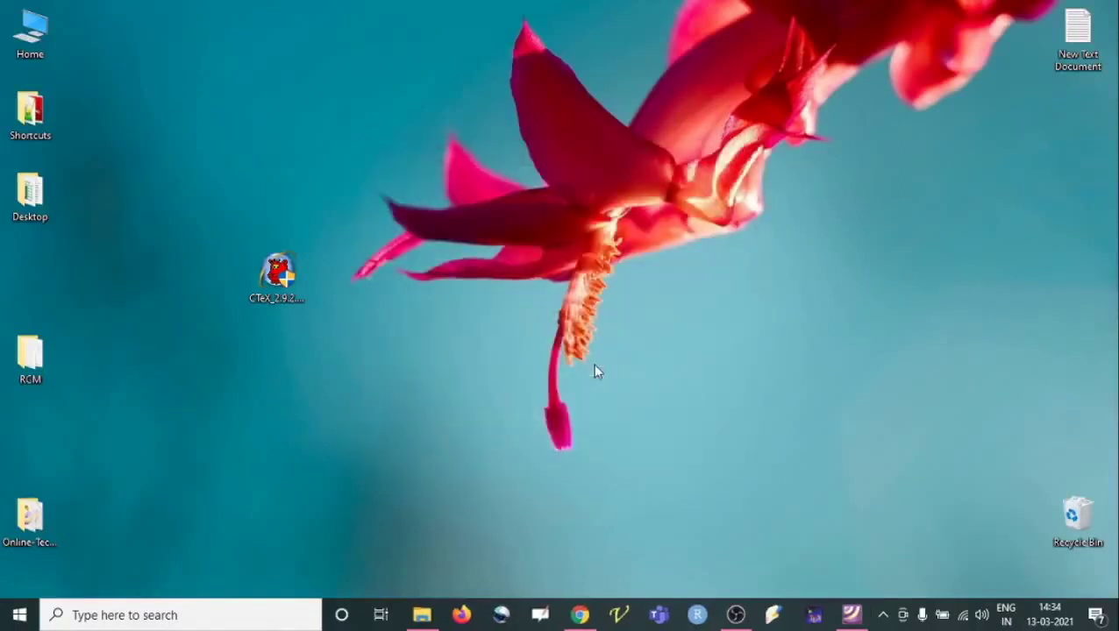
Dismiss Chrome's downloads bar, check the Foxit lecture PDF, then type 'over' in a new tab
click(580, 616)
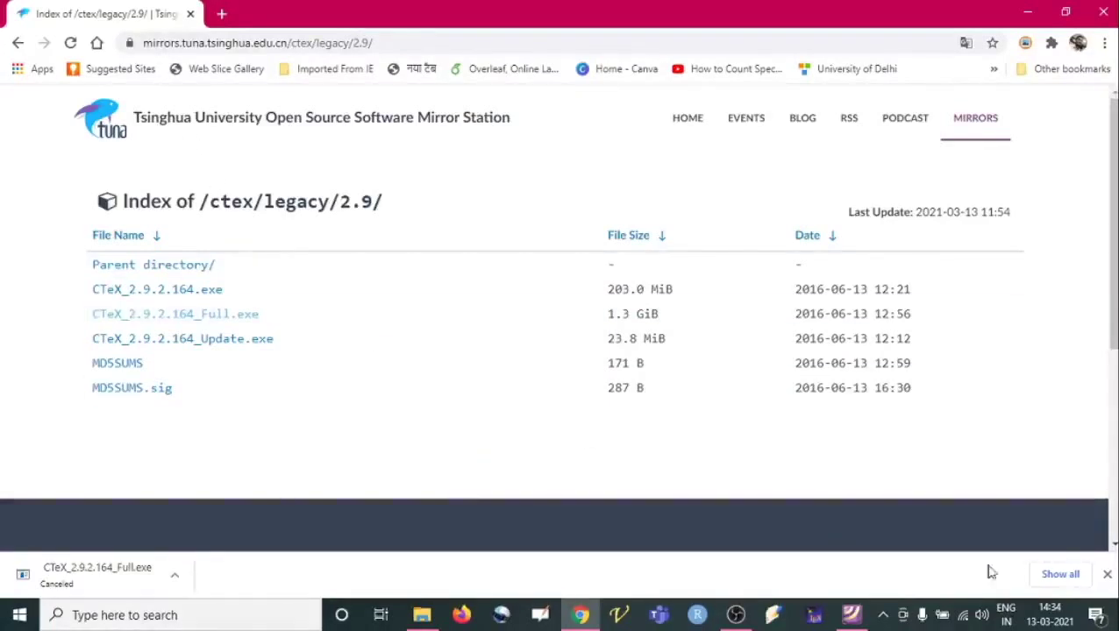
click(1107, 575)
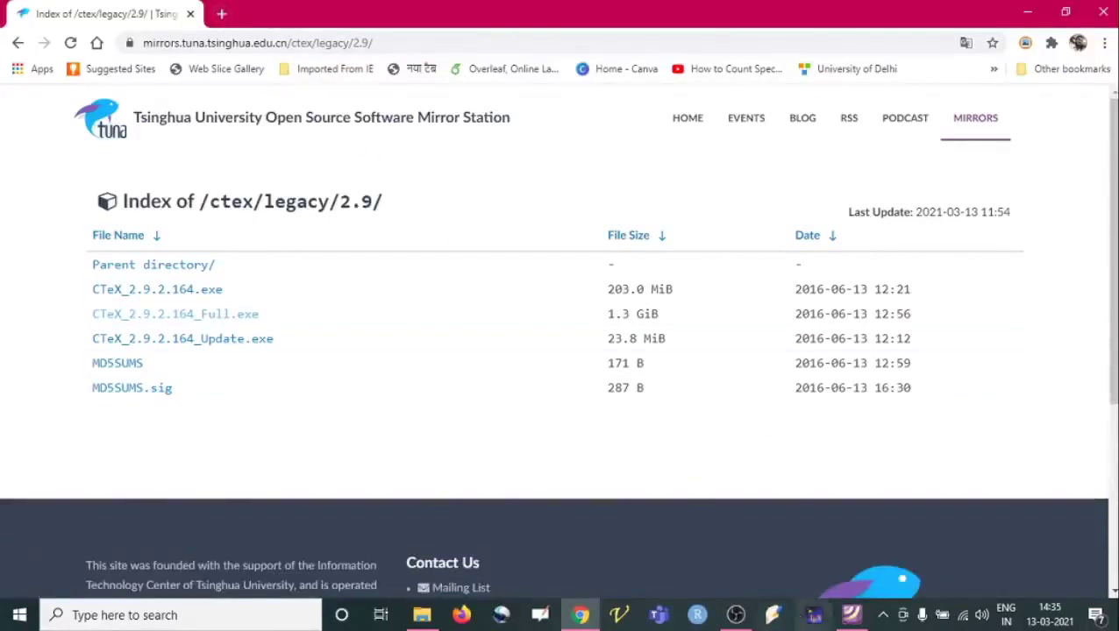
click(851, 615)
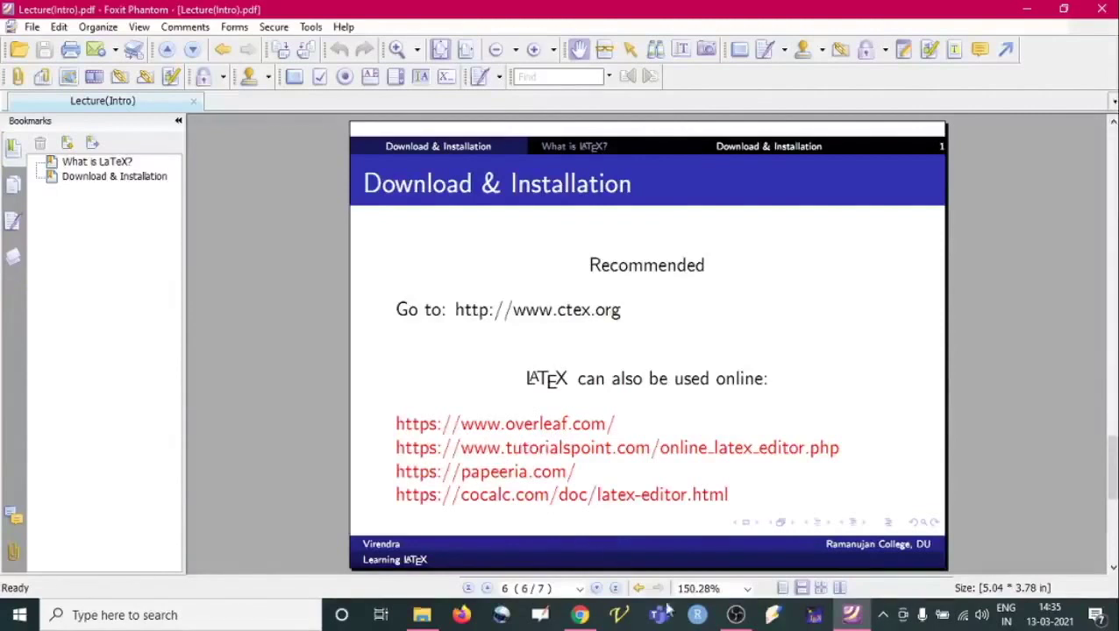
click(579, 615)
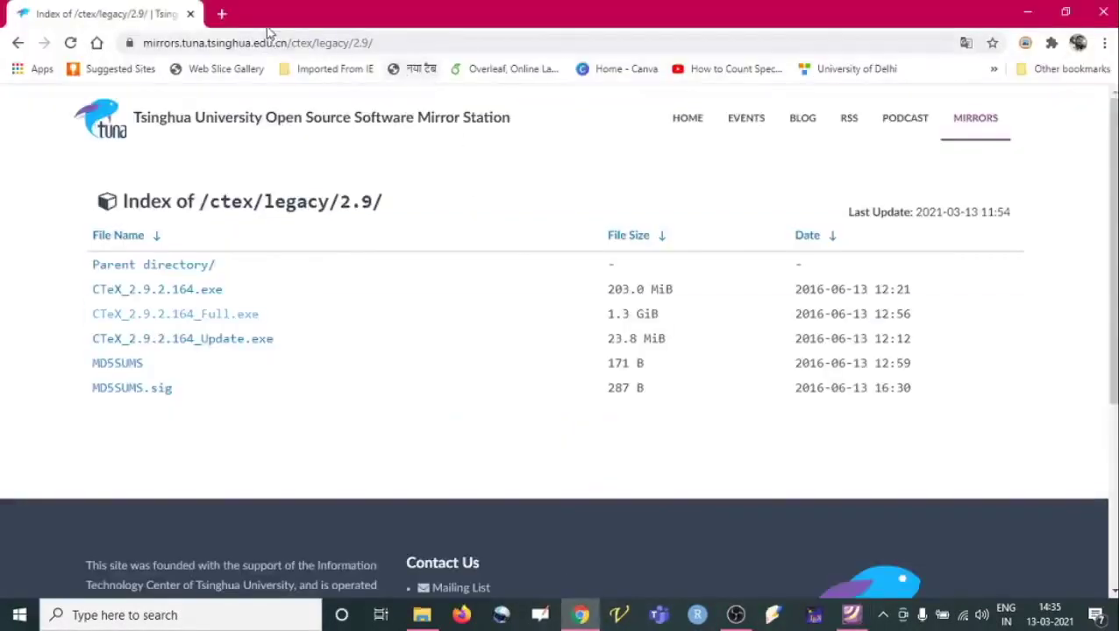
click(222, 14)
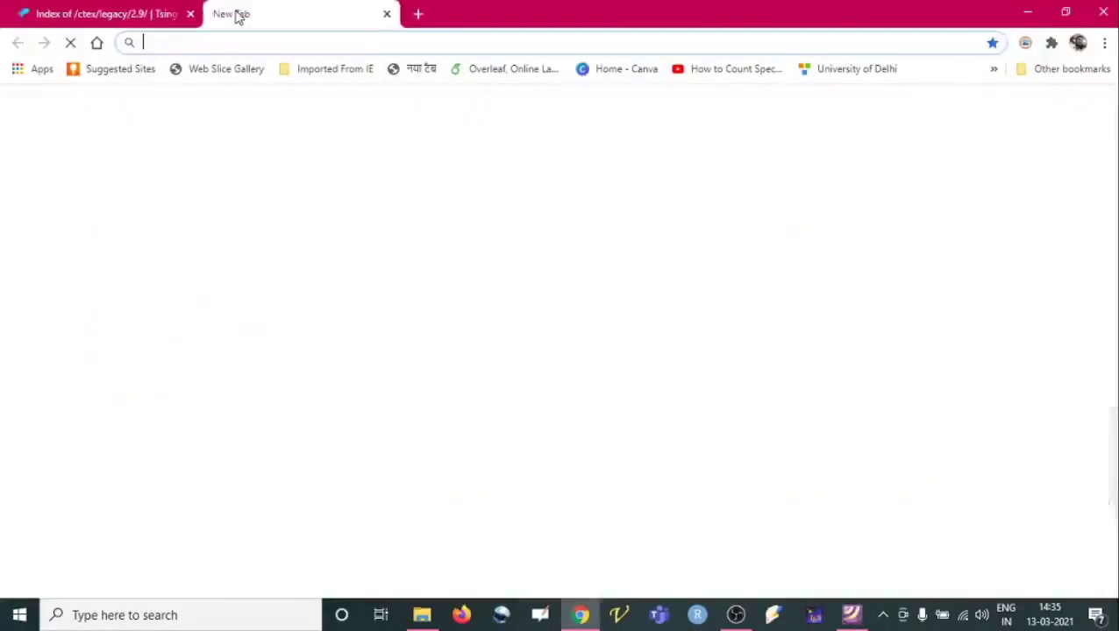
text(over)
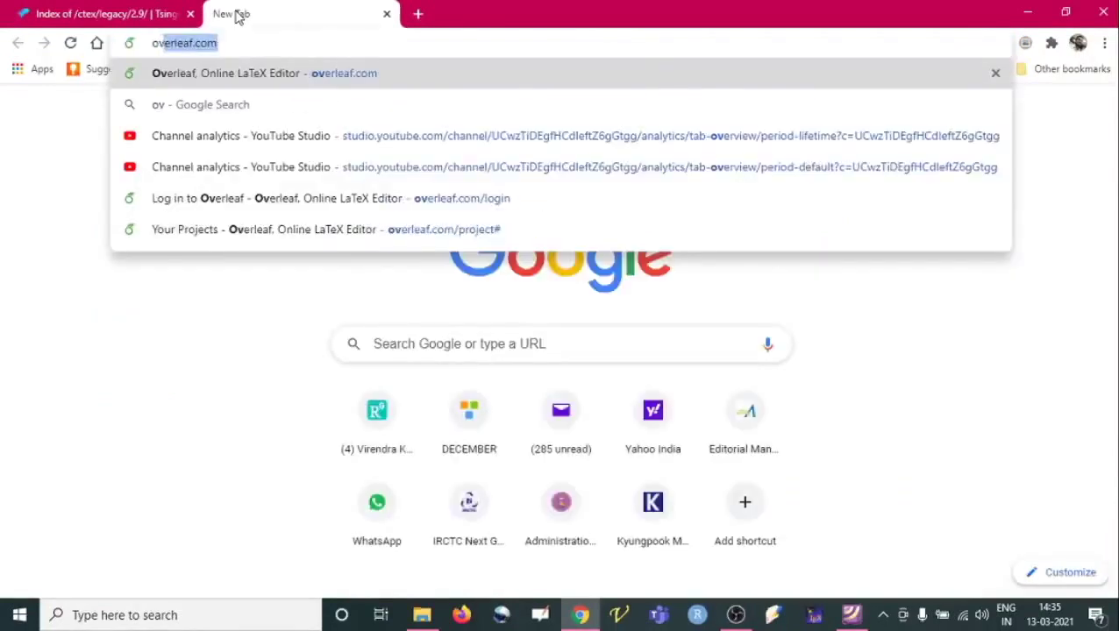